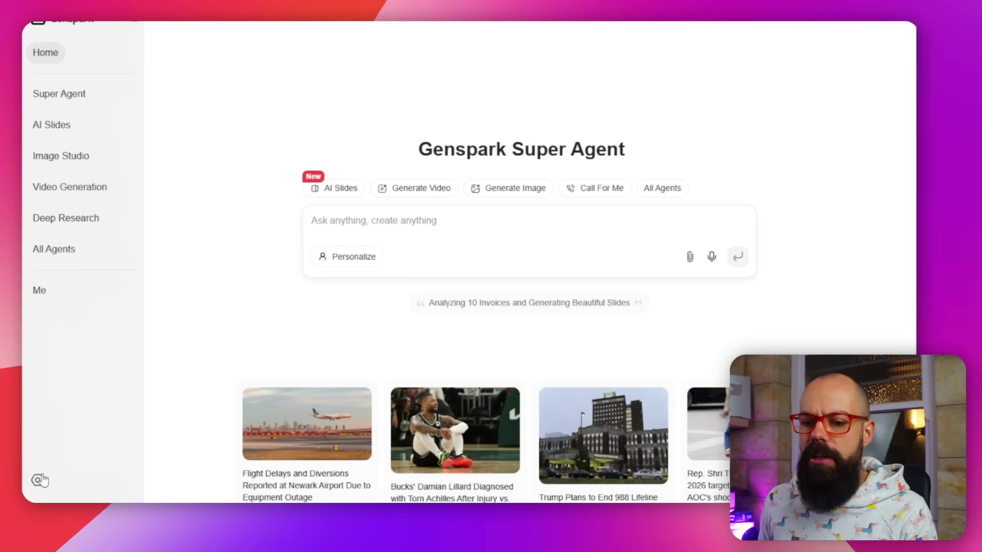
# Step: Browse All Agents and return to Super Agent to reach the nanocomposite electrodes Deep Research review
pyautogui.click(37, 480)
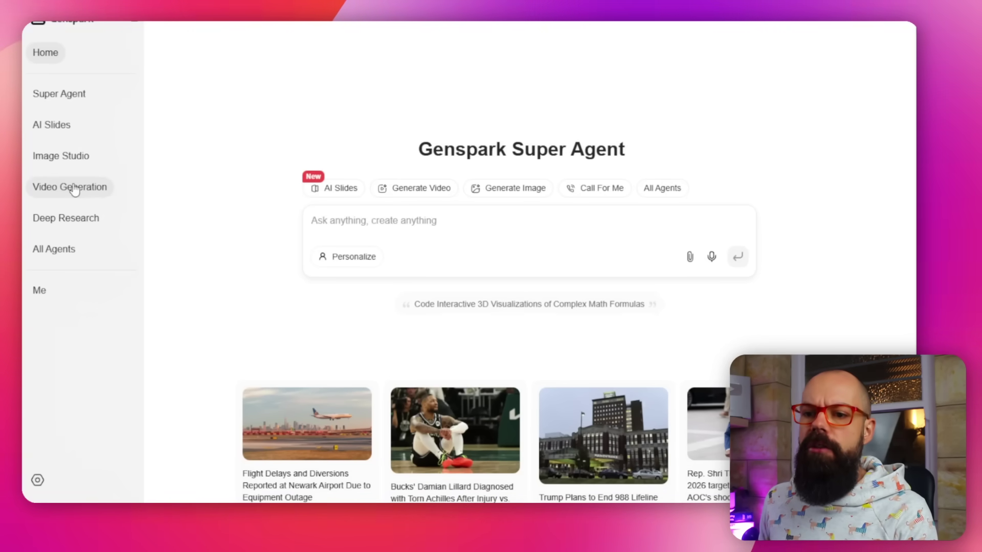
pyautogui.click(69, 253)
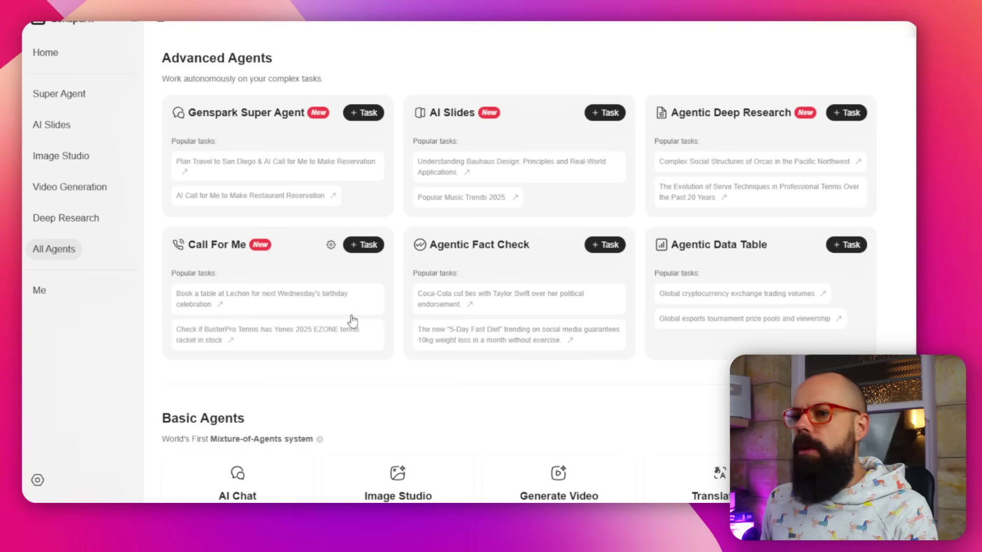
pyautogui.scroll(-3, 379, 332)
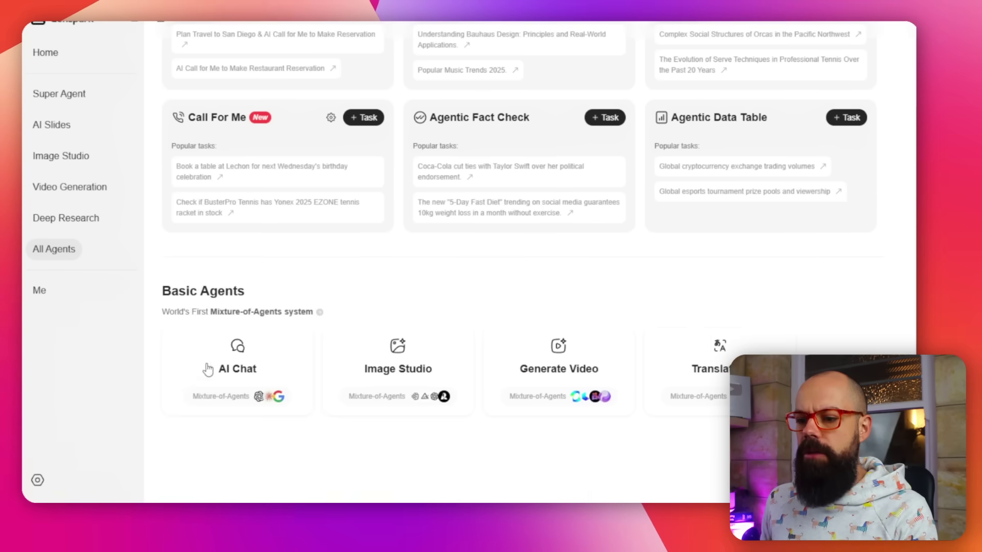
pyautogui.click(66, 94)
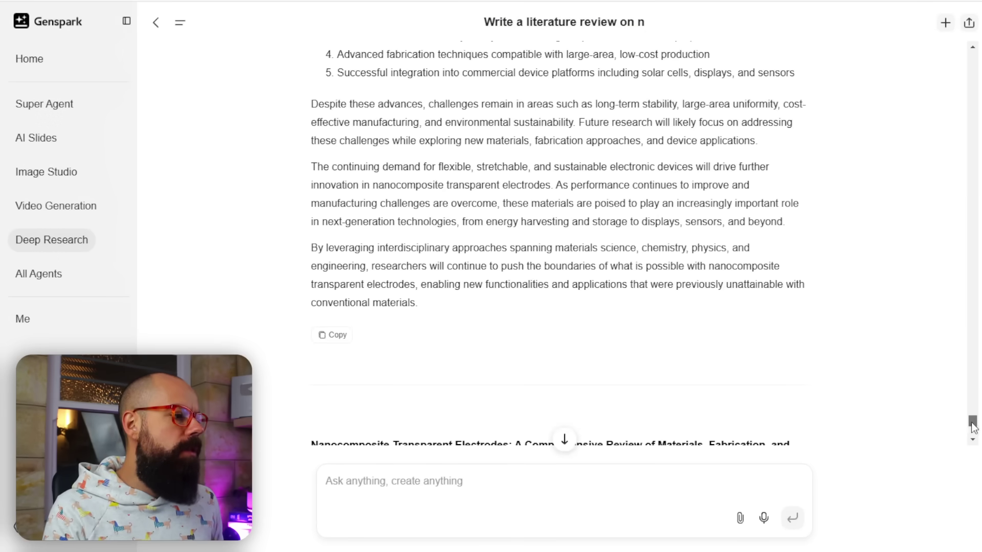
pyautogui.moveTo(973, 428); pyautogui.dragTo(972, 58)
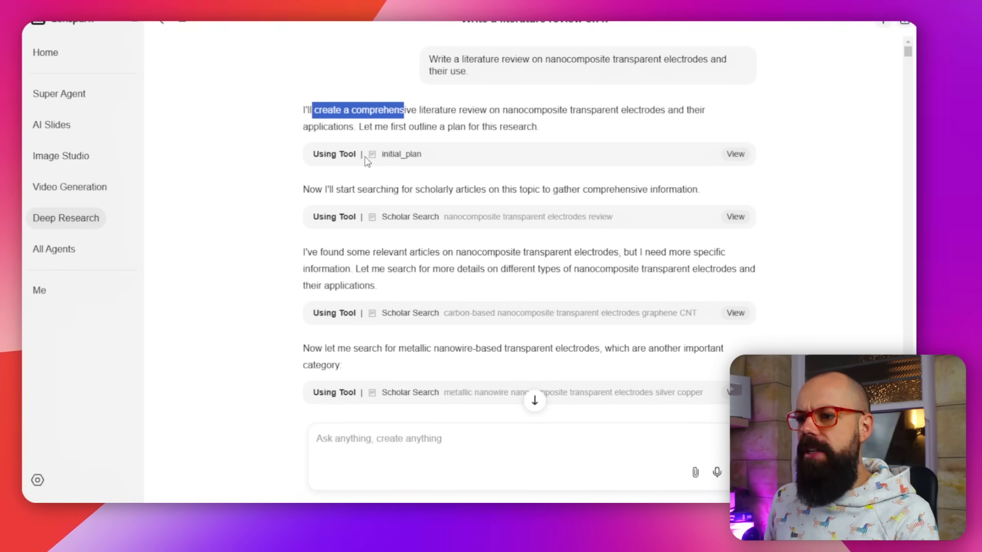
pyautogui.click(736, 154)
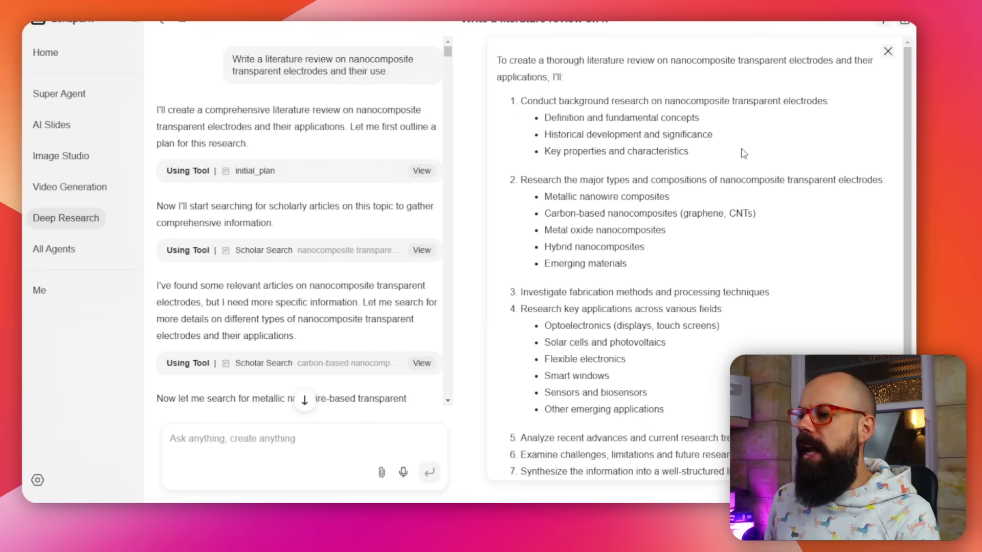
pyautogui.click(888, 51)
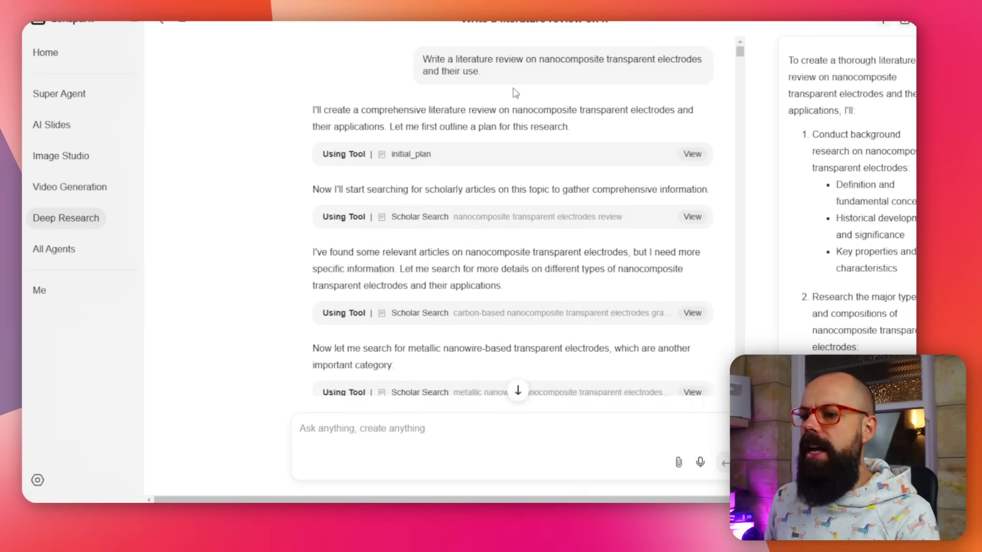
pyautogui.scroll(-10, 524, 134)
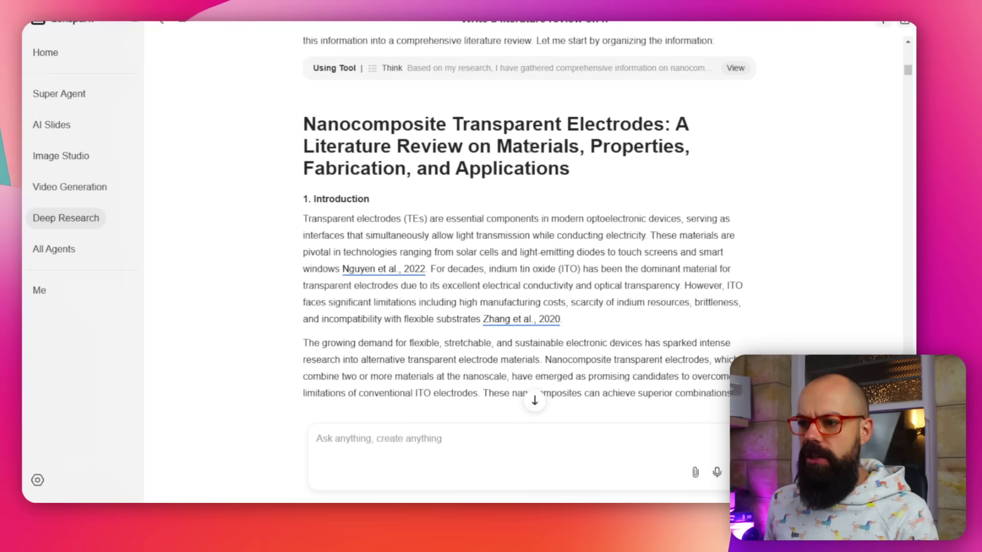
pyautogui.scroll(-8, 363, 235)
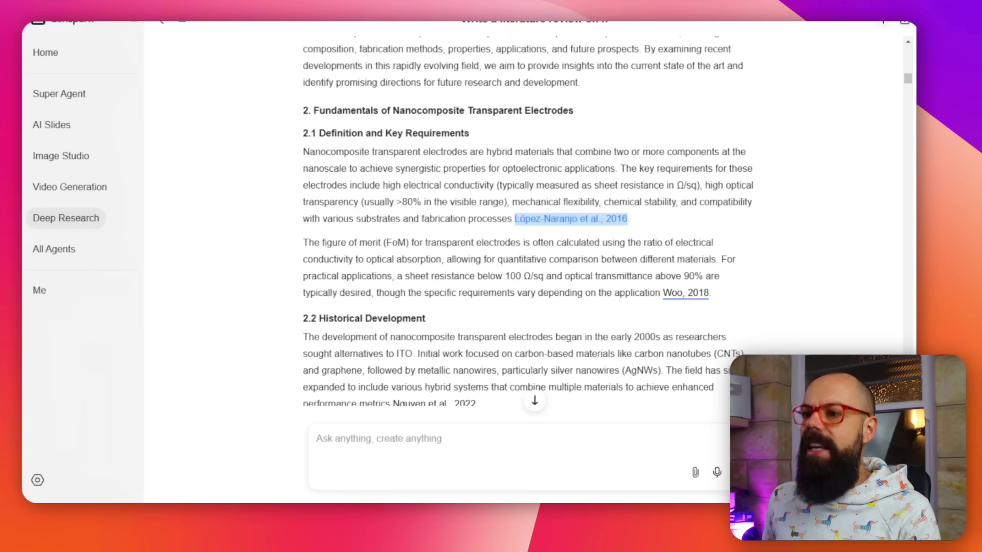
pyautogui.scroll(-10, 492, 207)
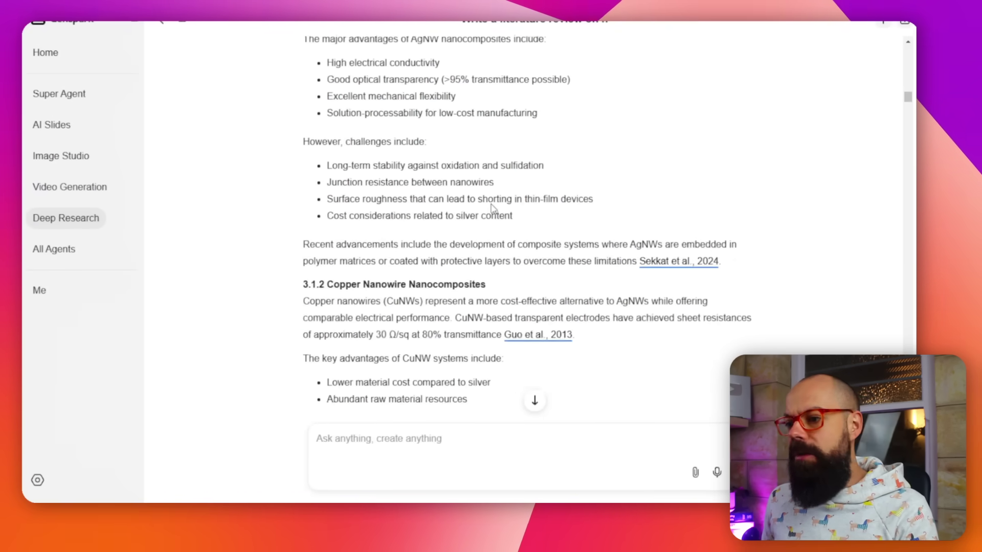
pyautogui.scroll(-15, 492, 208)
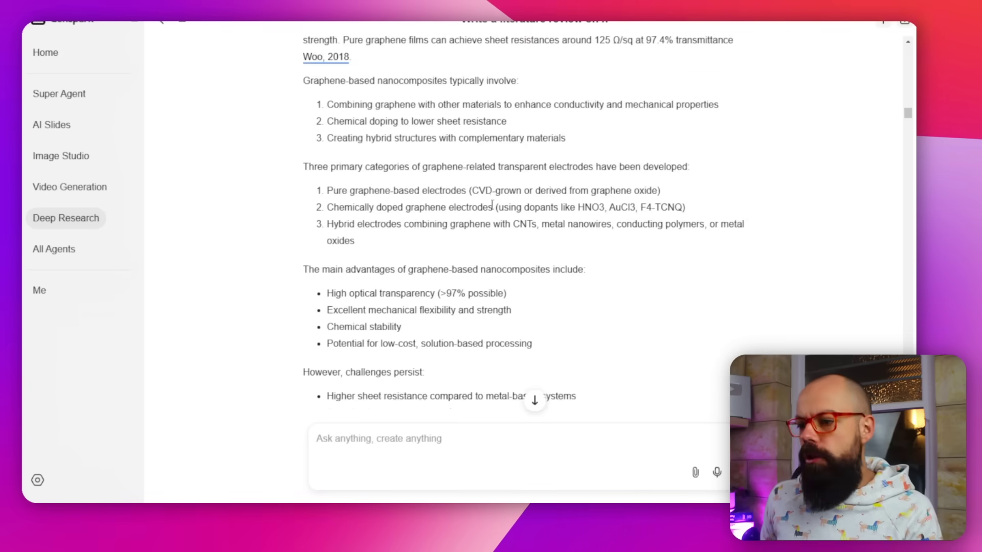
pyautogui.scroll(-7, 492, 205)
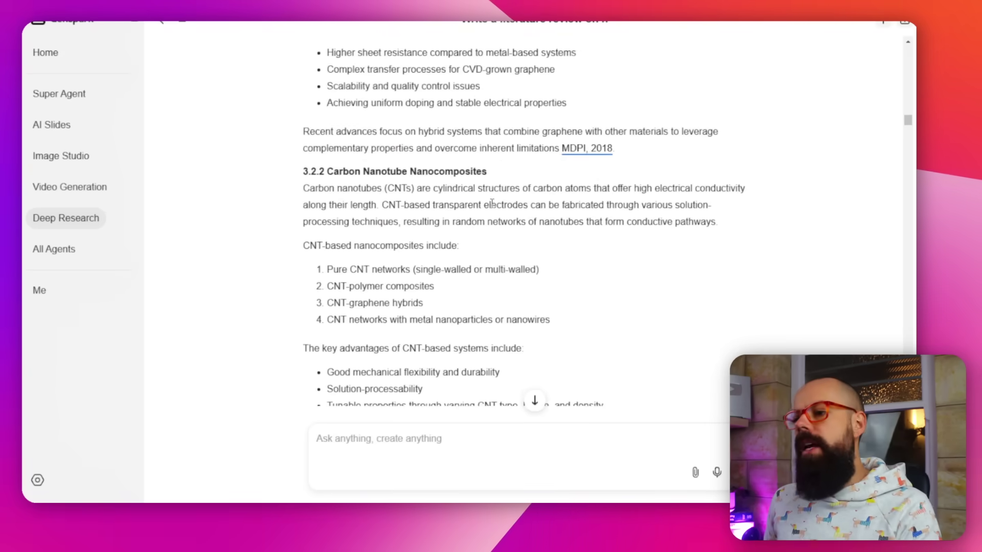
pyautogui.scroll(-7, 492, 204)
pyautogui.scroll(7, 401, 194)
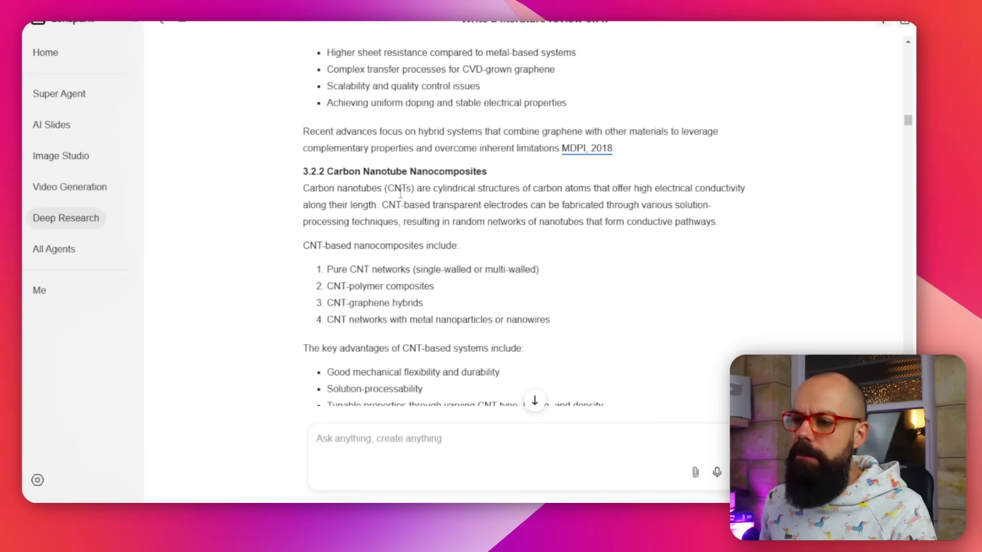
pyautogui.scroll(5, 374, 175)
pyautogui.scroll(-10, 370, 171)
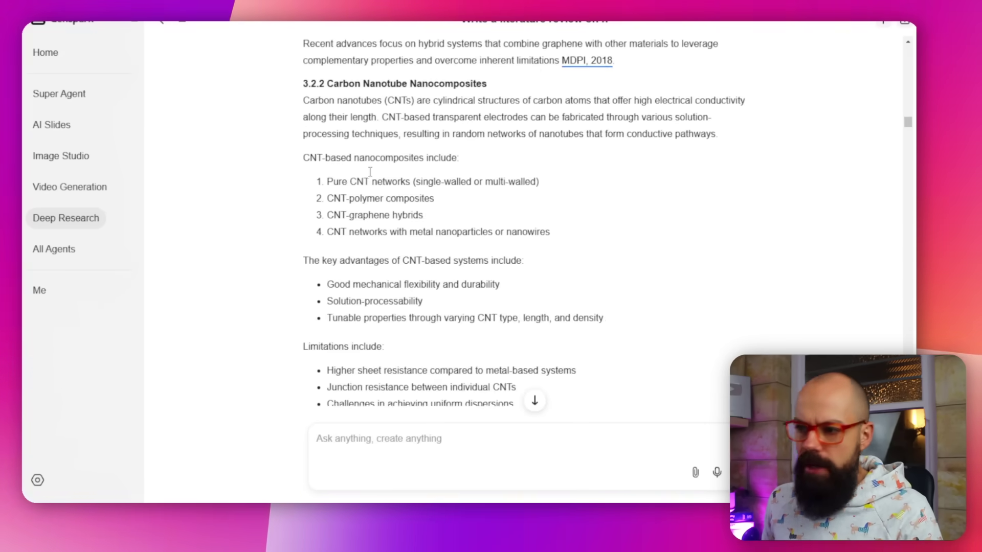
pyautogui.scroll(-20, 370, 171)
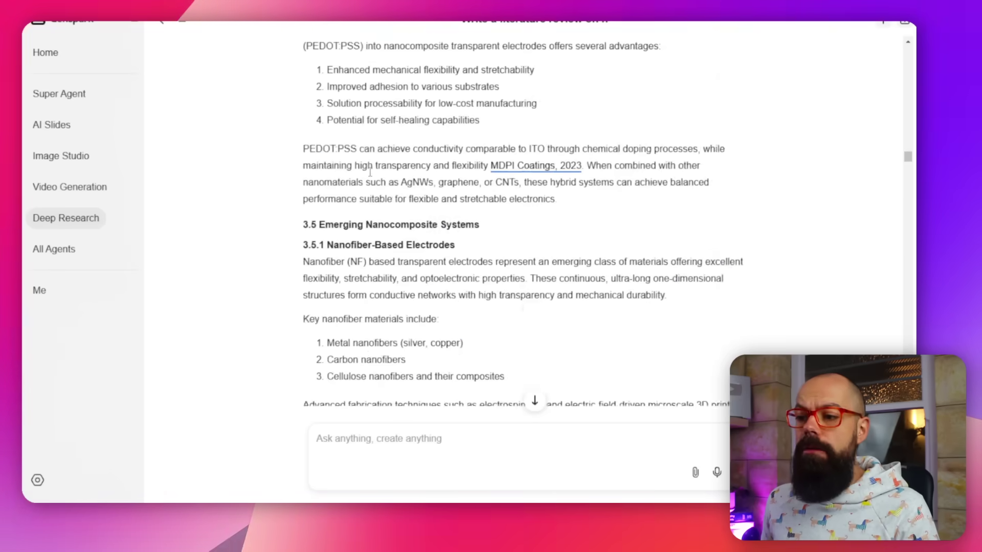
pyautogui.scroll(-20, 370, 172)
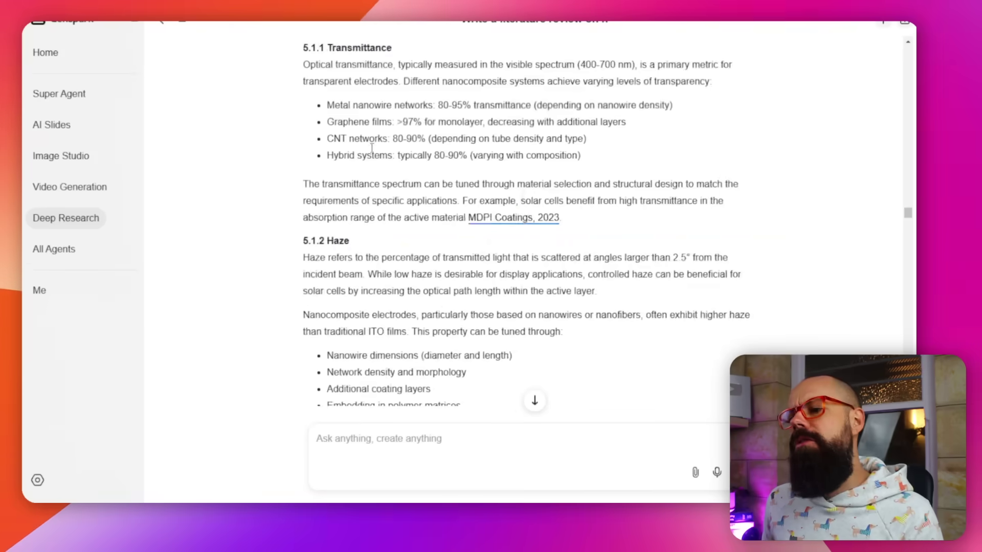
# Step: Scroll to the review's Sparkpage summary card and select part of its 'Nanocomposite Transparent Electrodes' title
pyautogui.scroll(-15, 373, 156)
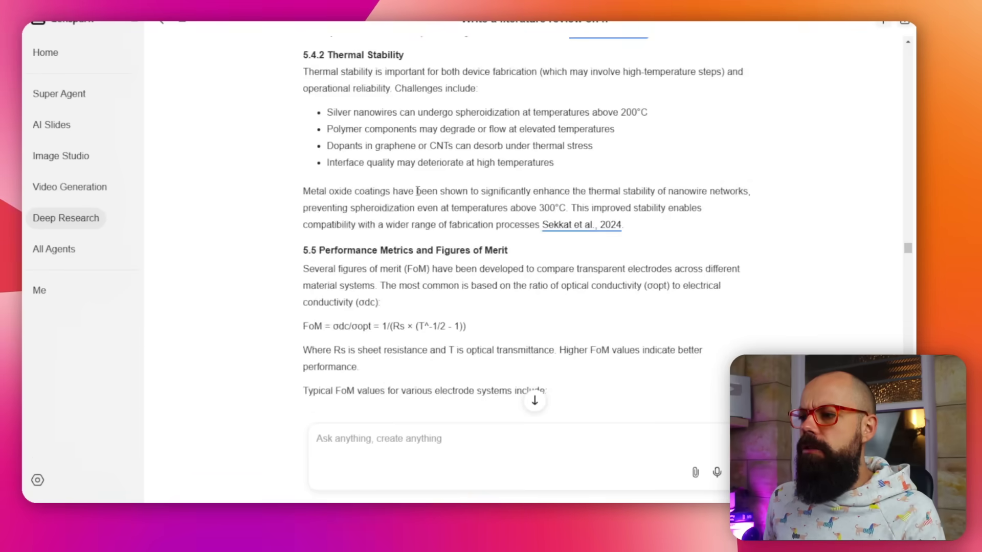
pyautogui.scroll(-15, 418, 191)
pyautogui.scroll(-20, 418, 191)
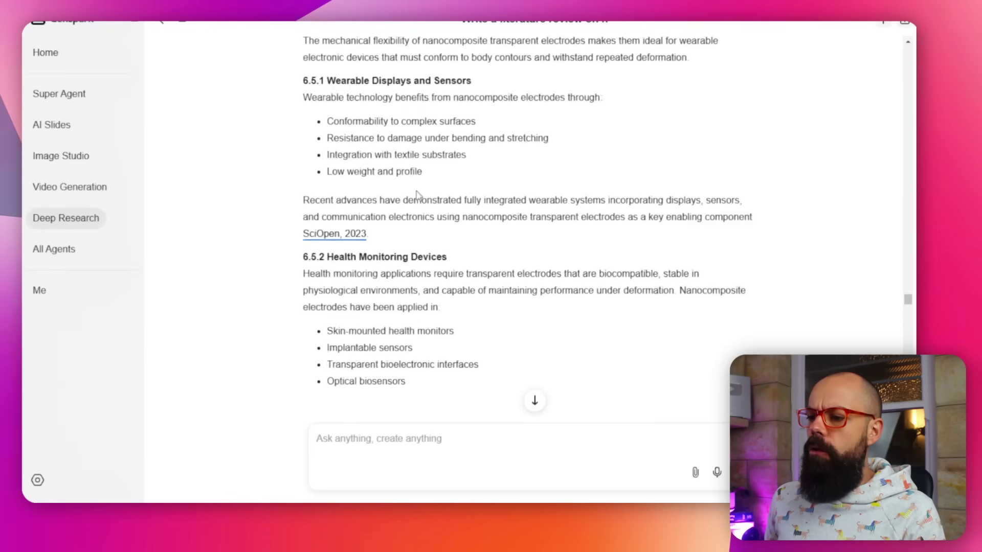
pyautogui.scroll(-20, 417, 194)
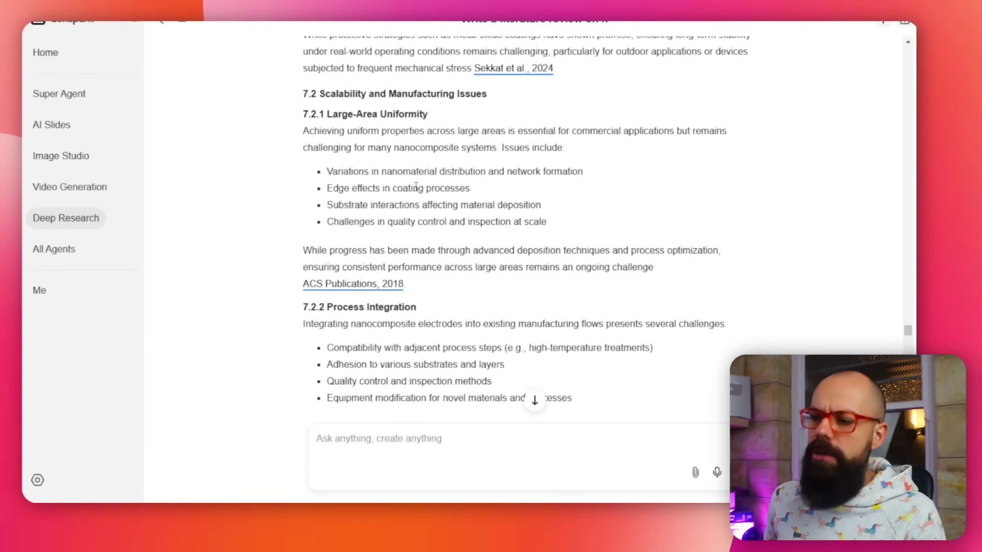
pyautogui.scroll(-20, 419, 199)
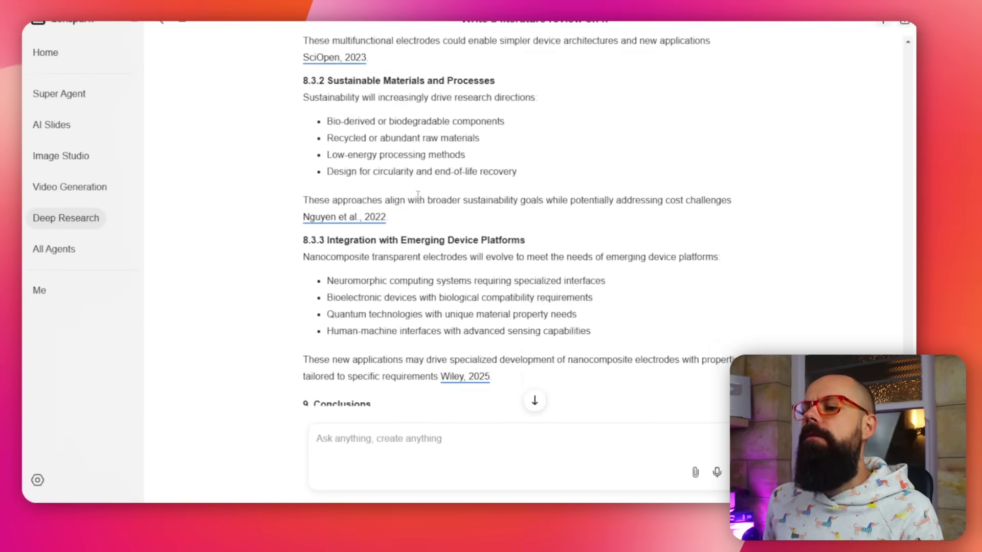
pyautogui.scroll(-3, 418, 200)
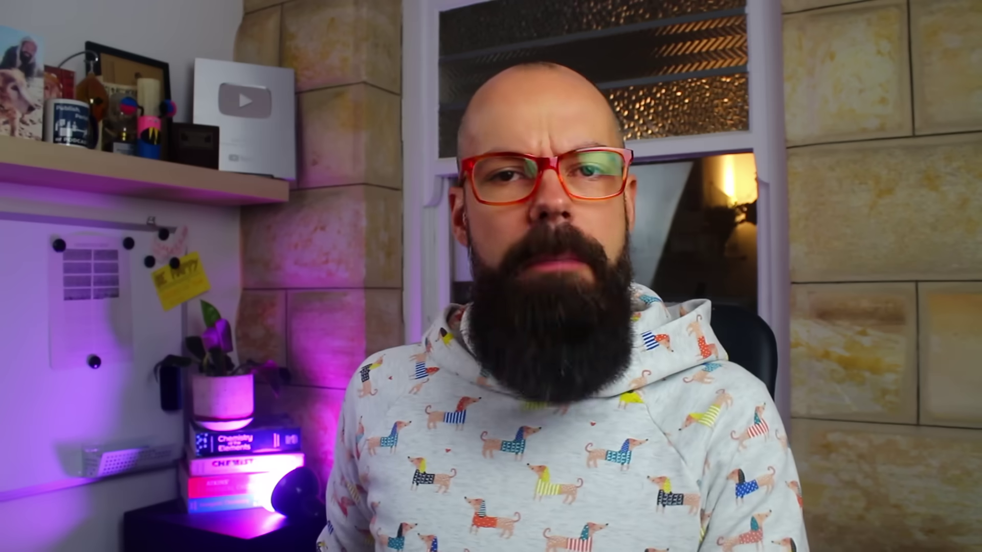
pyautogui.moveTo(303, 86); pyautogui.dragTo(401, 86)
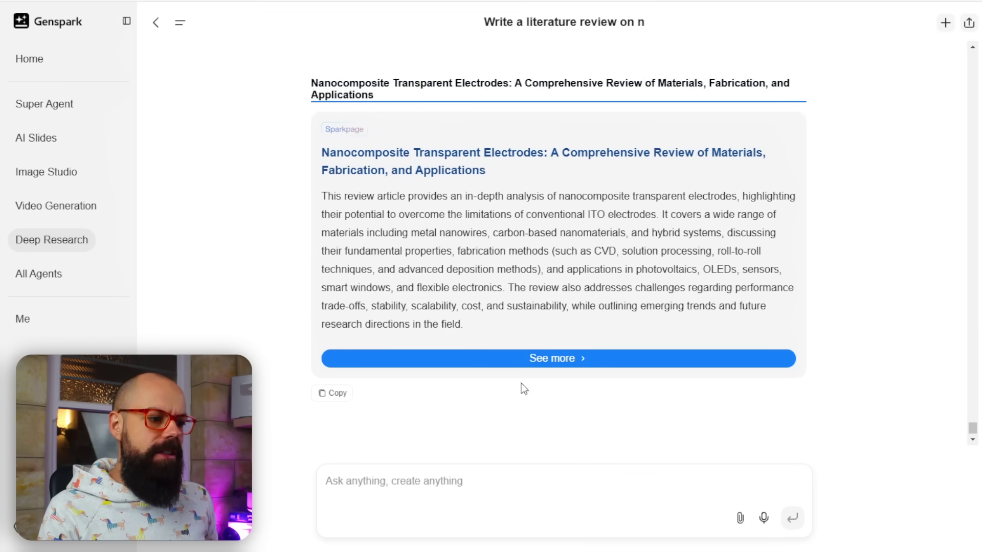
# Step: Open the full Sparkpage from the summary card's See more button
pyautogui.click(542, 360)
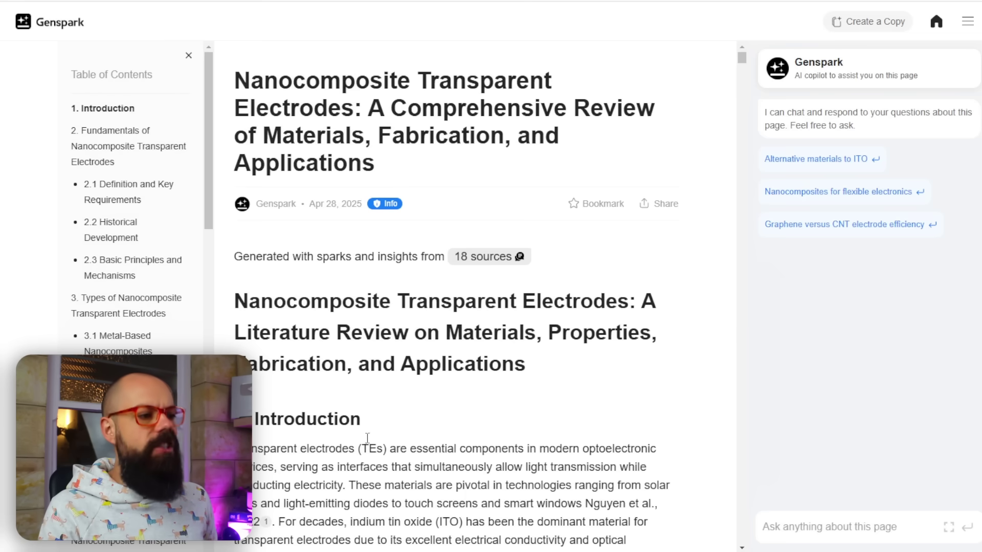
# Step: List the review's 18 sources in the page copilot panel
pyautogui.click(506, 268)
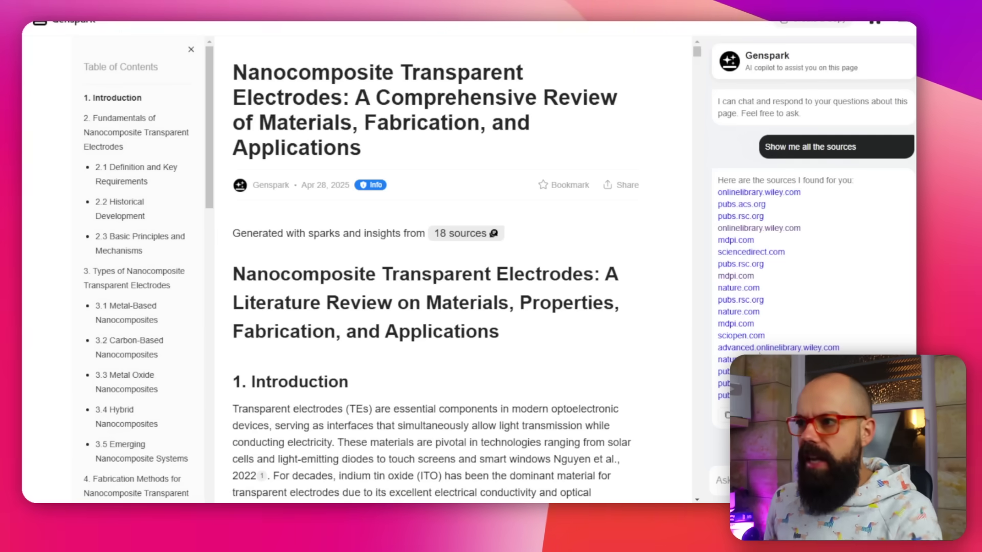
pyautogui.scroll(-10, 462, 221)
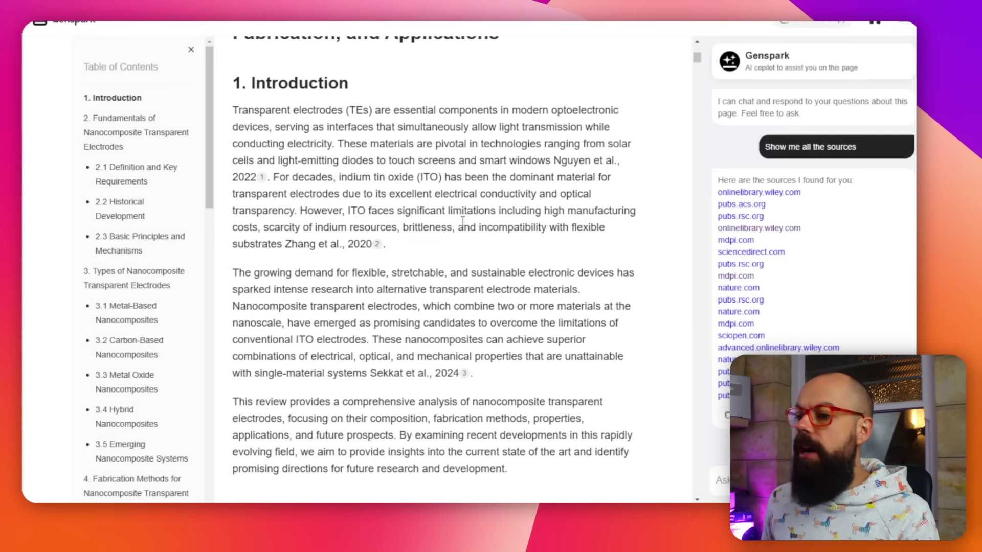
pyautogui.scroll(-20, 462, 221)
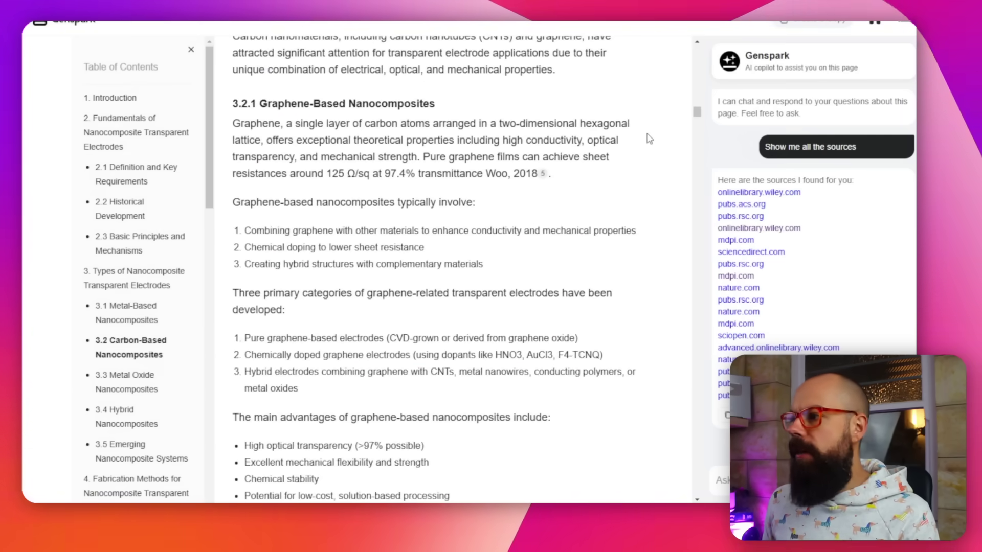
pyautogui.scroll(6, 647, 136)
pyautogui.scroll(20, 673, 131)
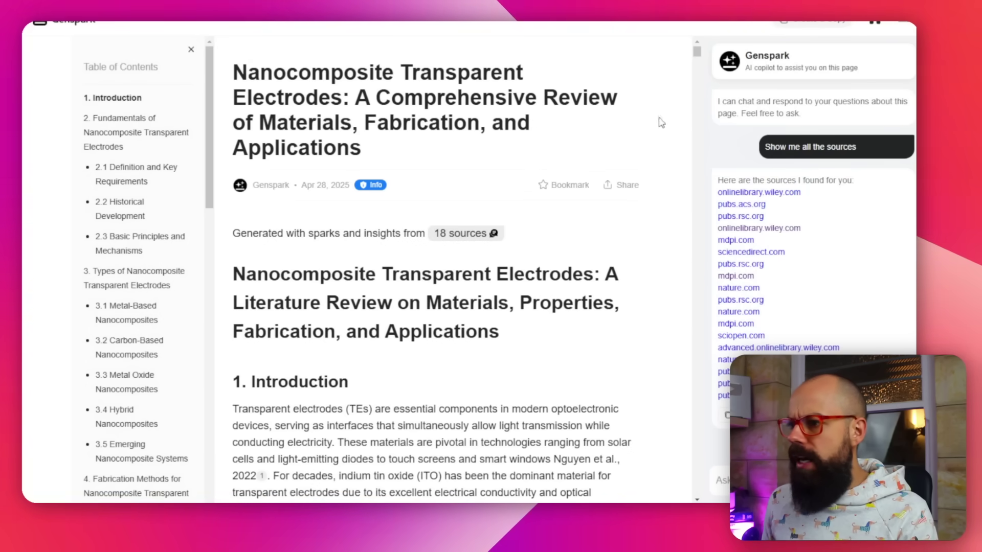
pyautogui.moveTo(697, 52); pyautogui.dragTo(688, 485)
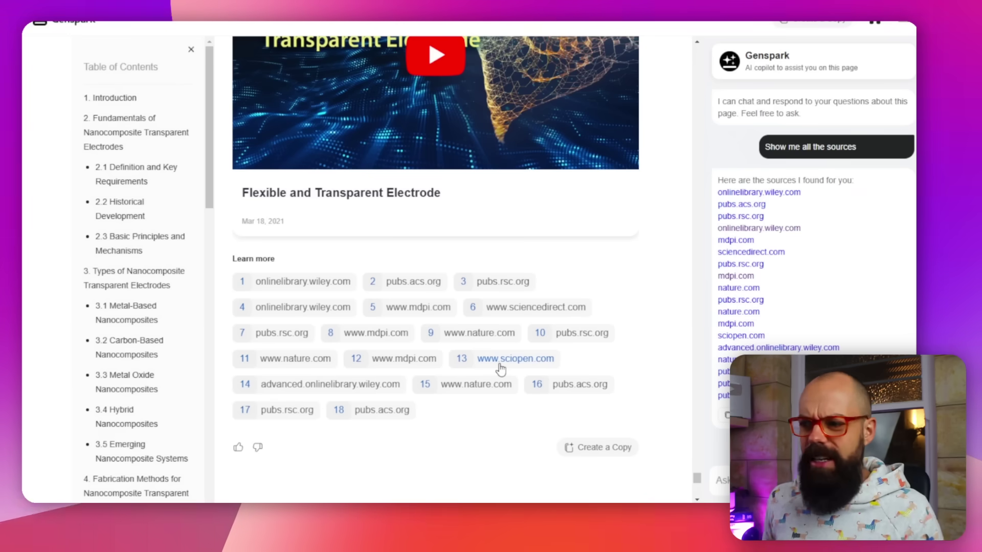
pyautogui.scroll(5, 501, 368)
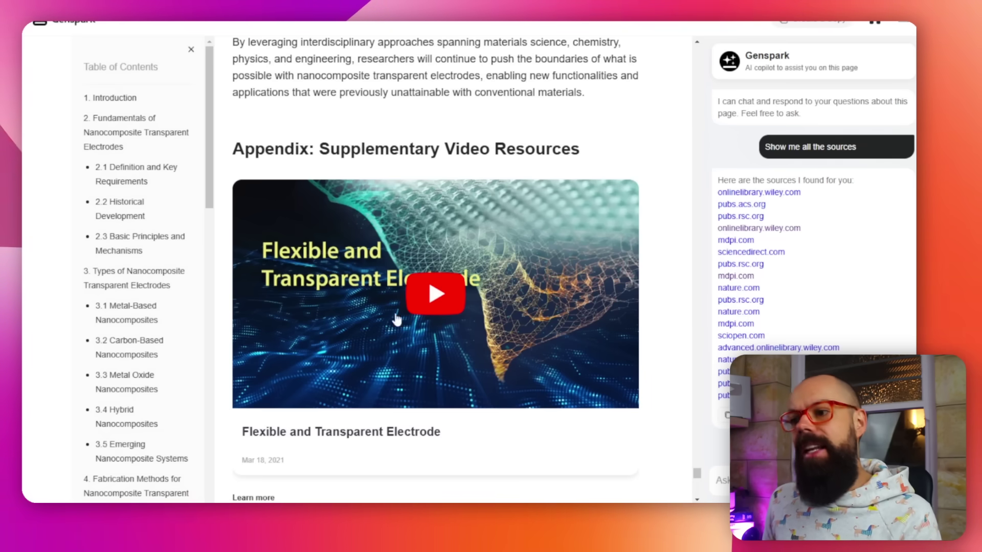
pyautogui.moveTo(703, 475); pyautogui.dragTo(694, 40)
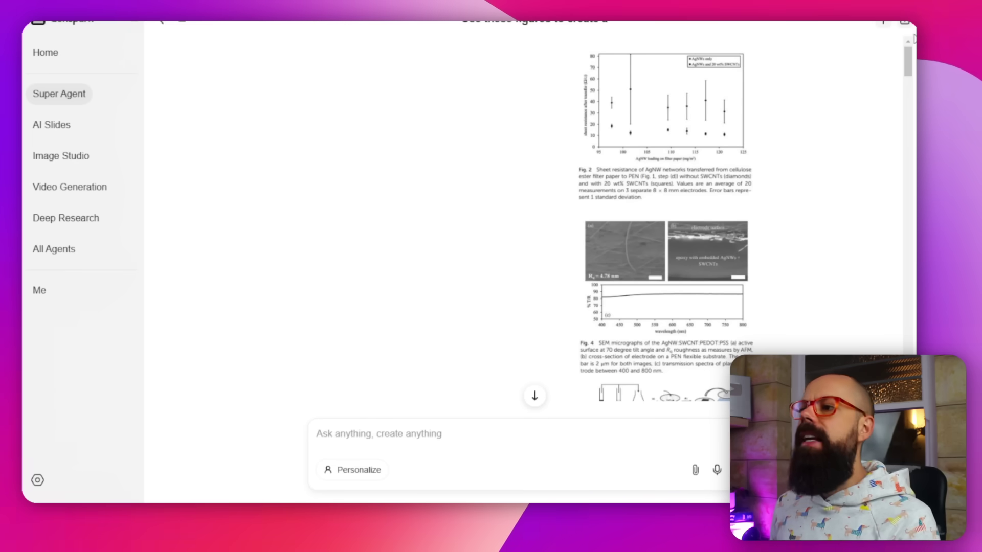
# Step: Read through the Proposed Paper Structure reply, highlighting part of its opening sentence
pyautogui.scroll(-15, 639, 192)
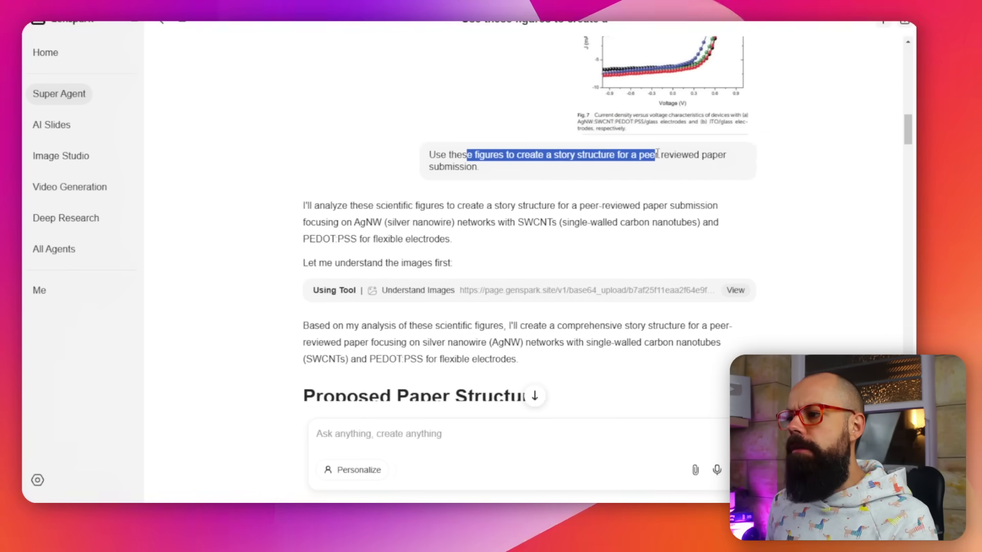
pyautogui.scroll(10, 660, 164)
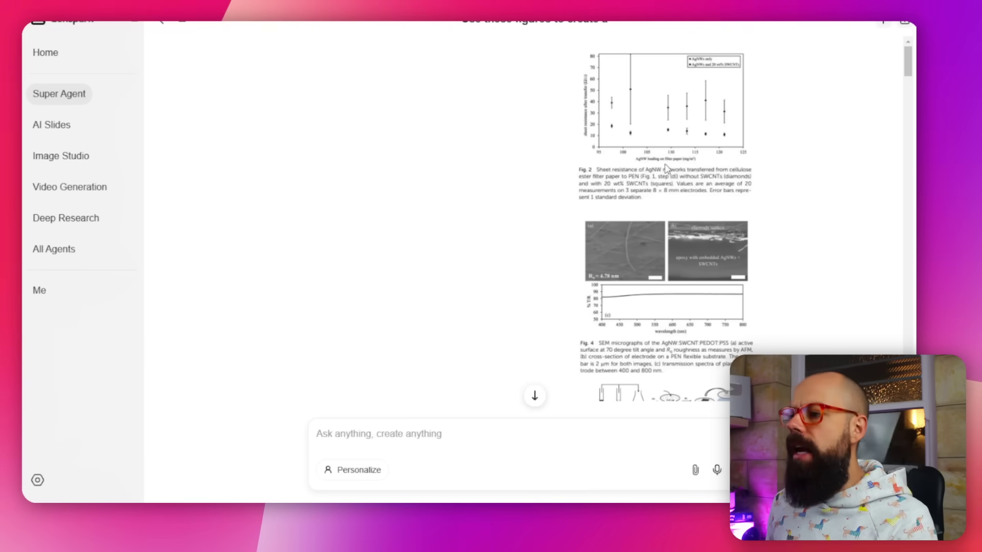
pyautogui.scroll(-8, 685, 97)
pyautogui.scroll(6, 677, 113)
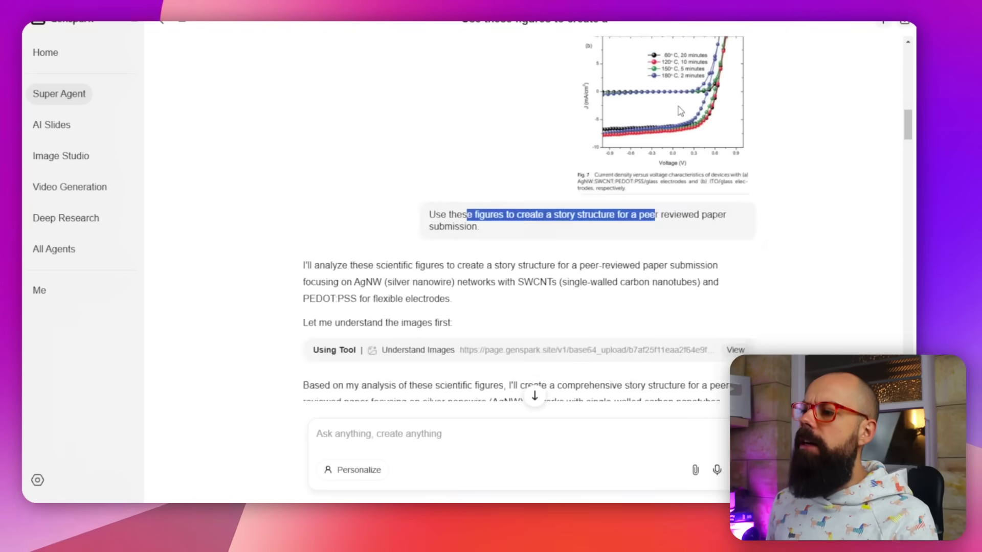
pyautogui.scroll(5, 677, 111)
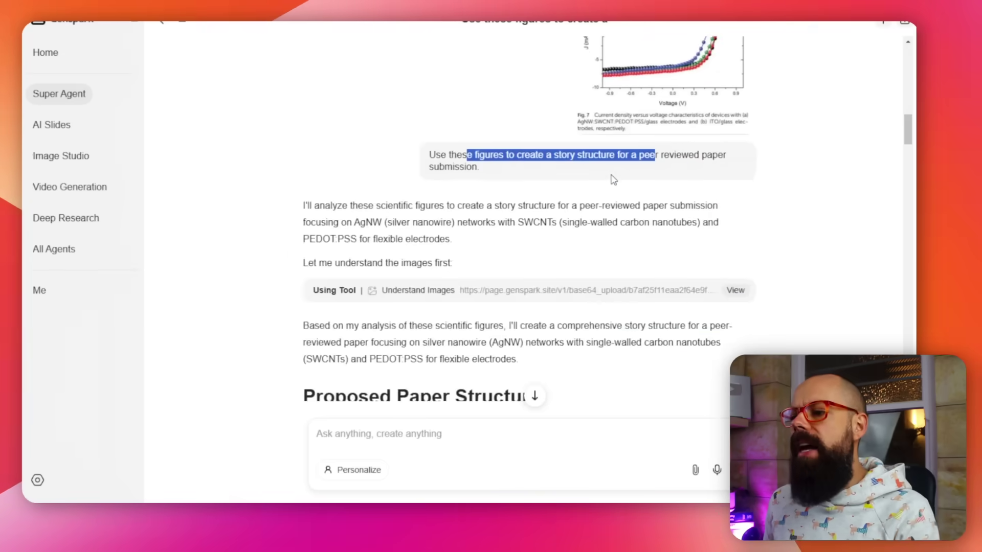
pyautogui.moveTo(353, 150); pyautogui.dragTo(407, 148)
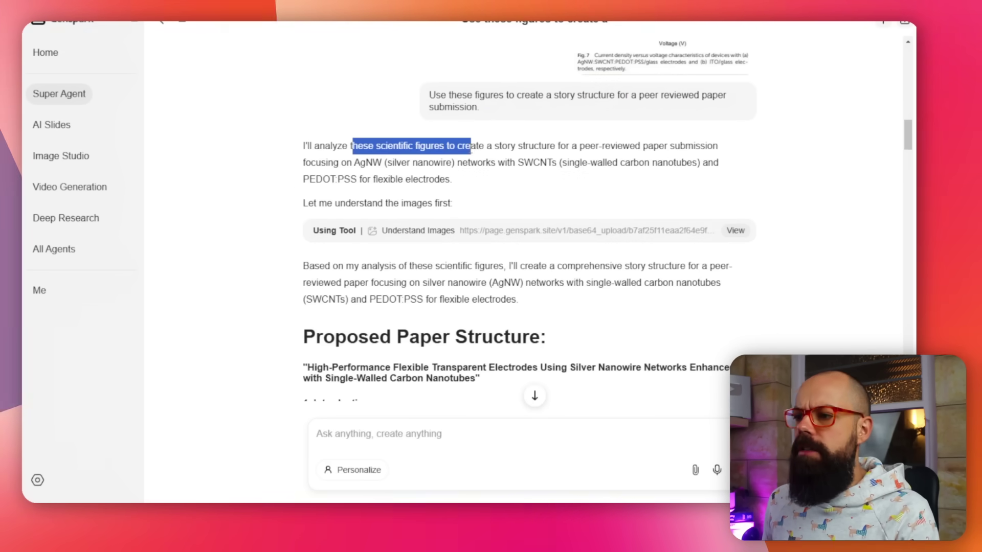
pyautogui.scroll(-5, 476, 147)
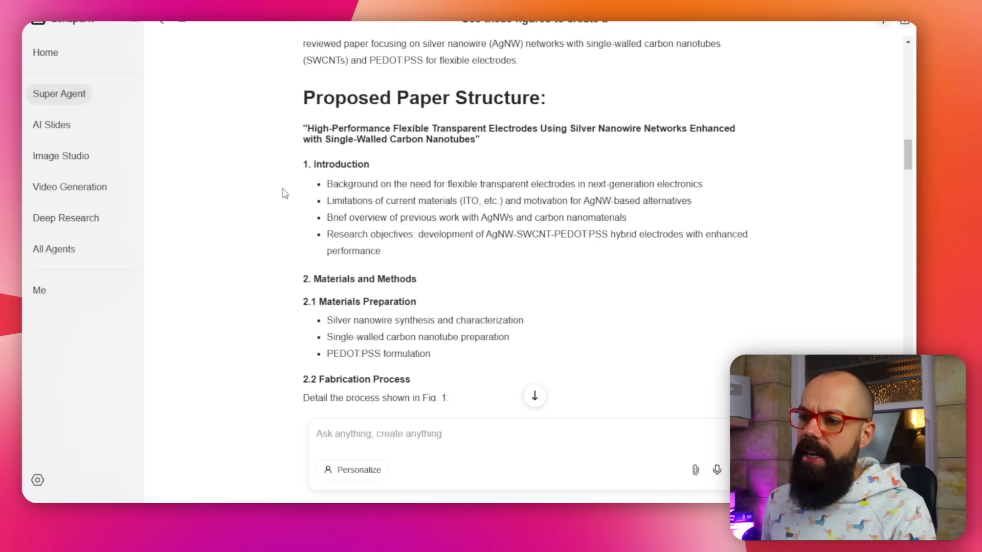
pyautogui.scroll(-20, 384, 105)
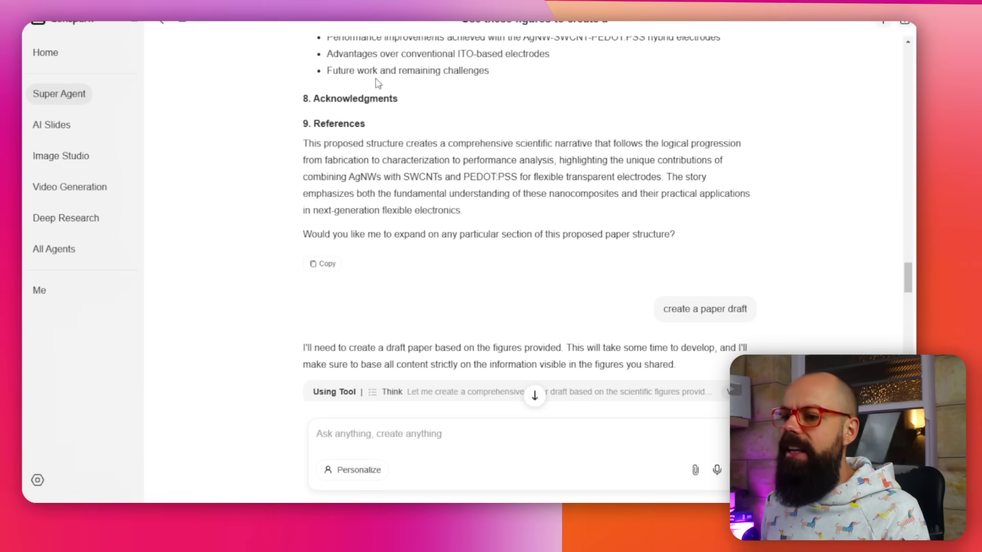
pyautogui.scroll(-2, 514, 131)
pyautogui.scroll(7, 512, 204)
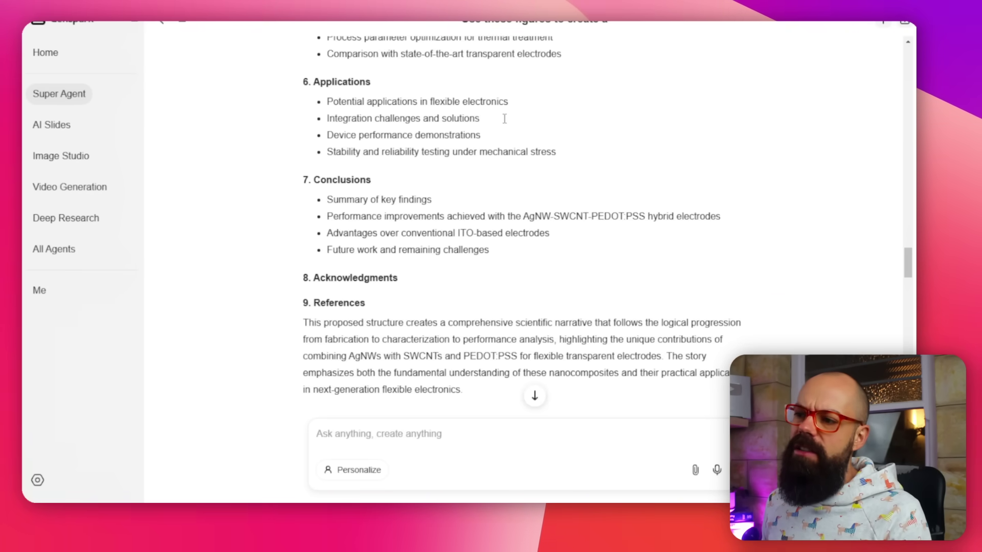
pyautogui.scroll(-9, 614, 195)
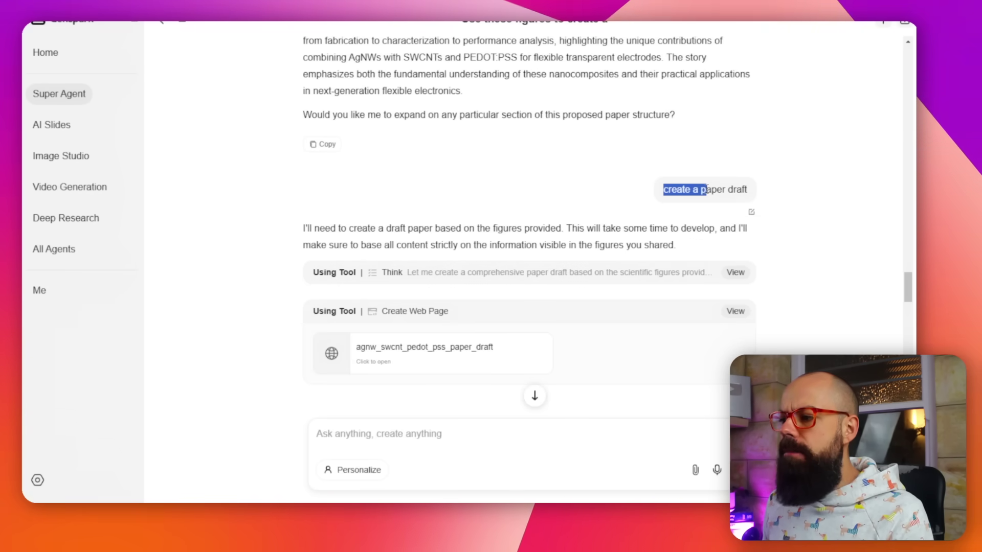